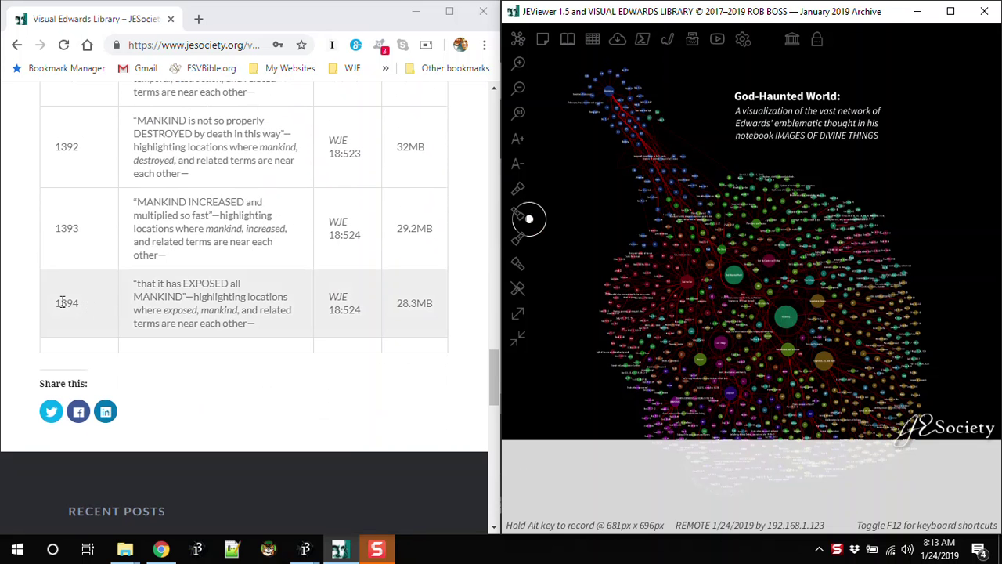
Load visualization 1394 in the viewer and highlight the phrase "that it has EXPOSED all MANKIND" in its web table entry.
click(528, 470)
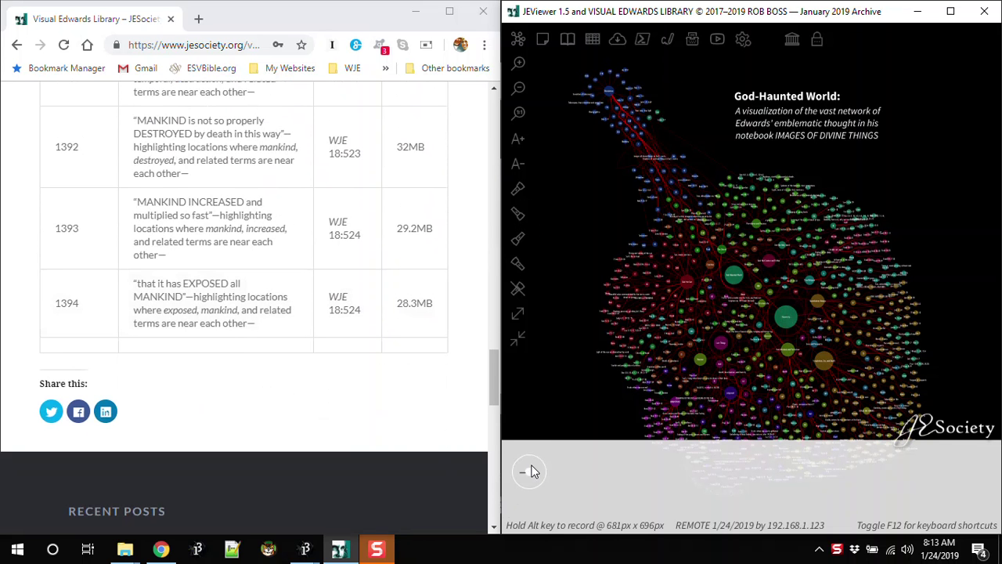
text(1394)
click(622, 41)
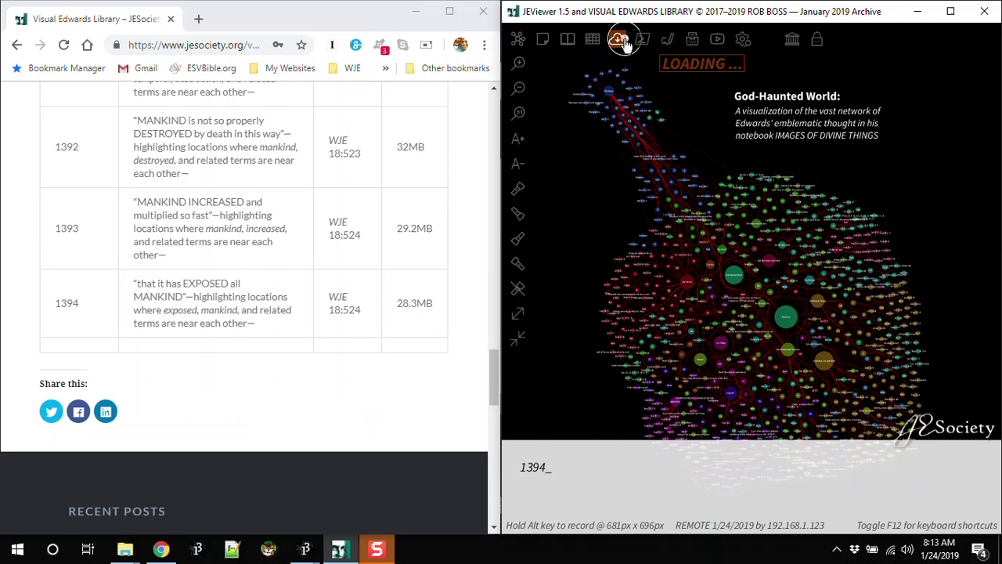
click(714, 87)
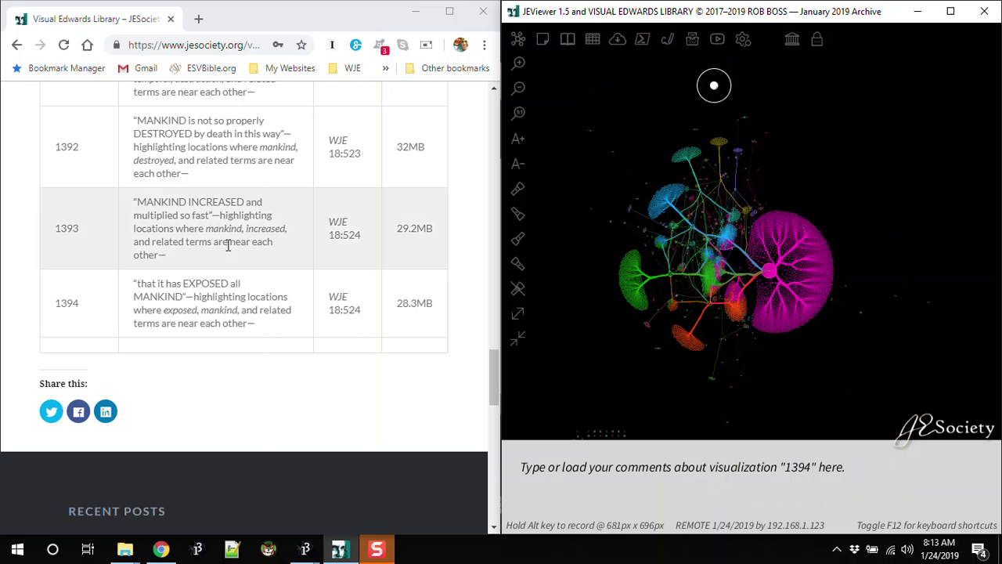
drag(139, 287, 183, 298)
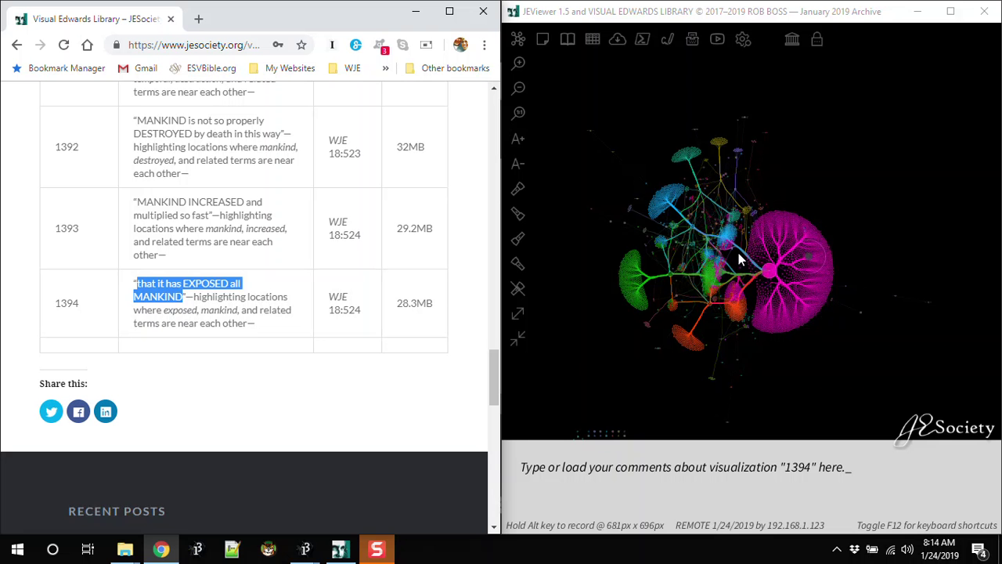
Examine node 8:555 at the edge of the blue and magenta cluster up close.
scroll(731, 242, up, 1)
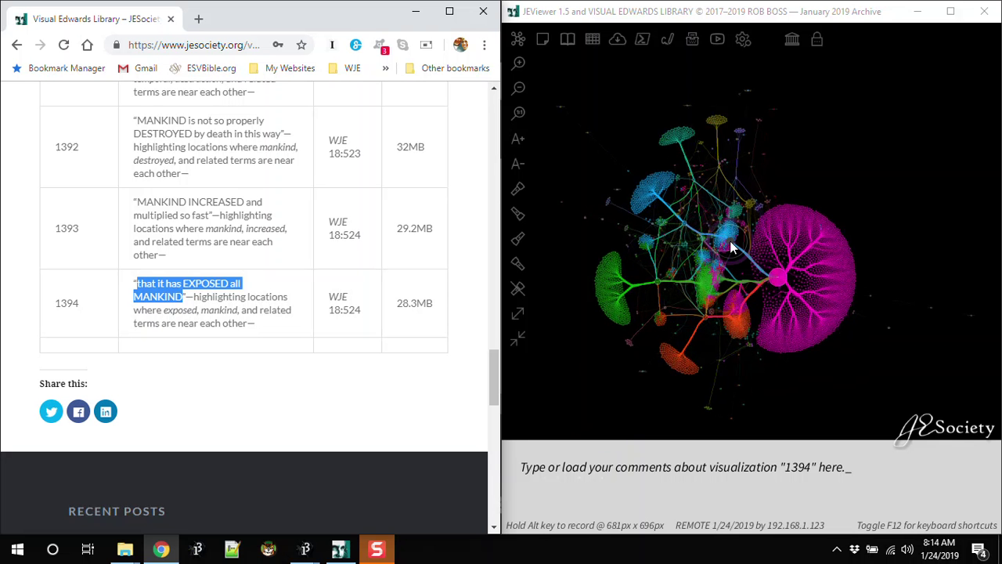
scroll(731, 248, up, 1)
click(731, 248)
scroll(731, 247, up, 1)
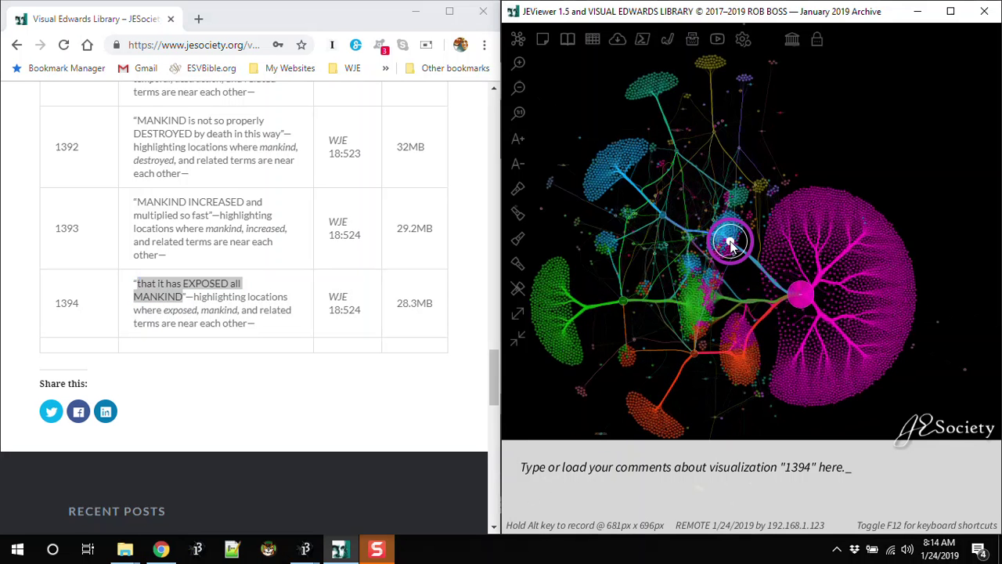
scroll(730, 245, up, 4)
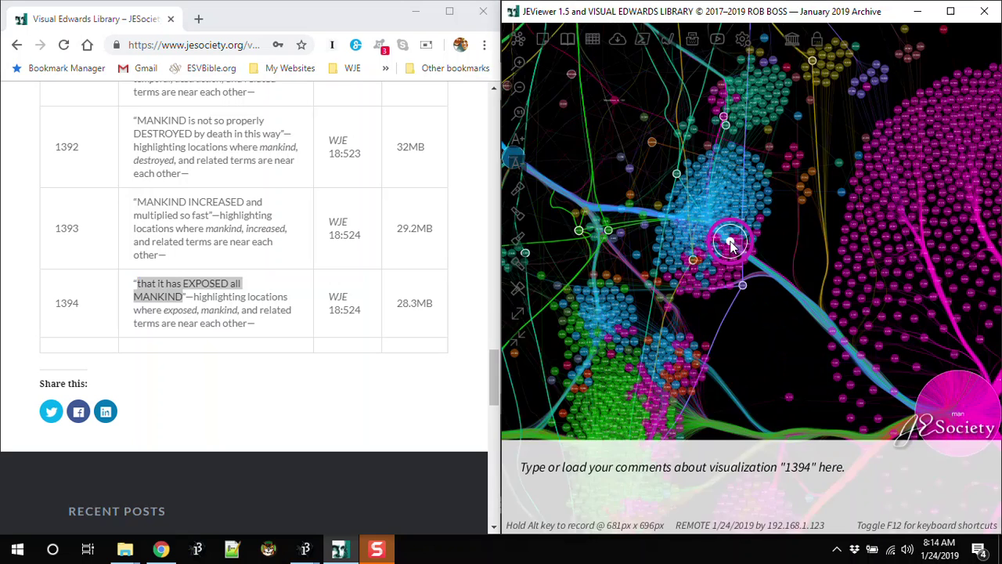
scroll(731, 245, up, 2)
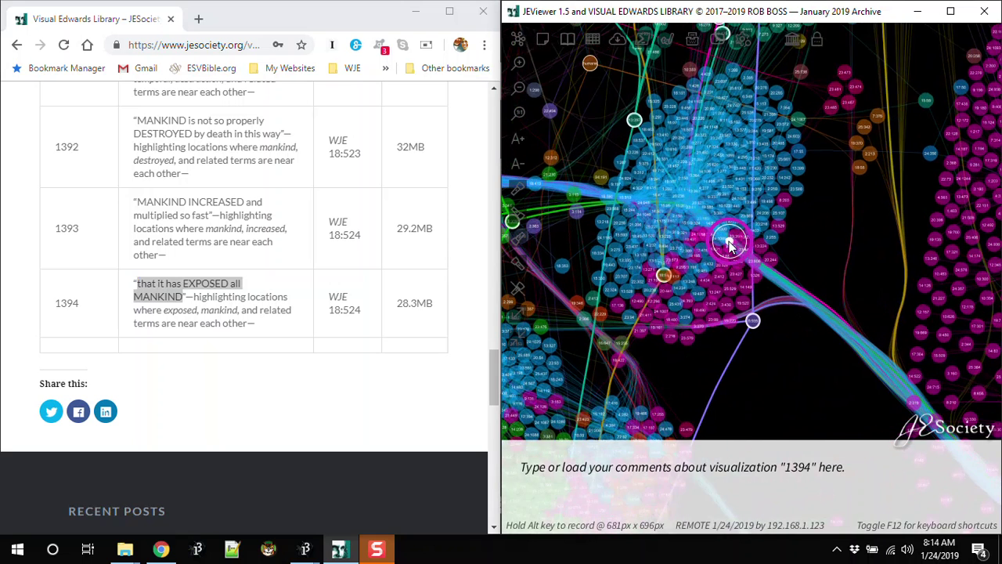
click(759, 343)
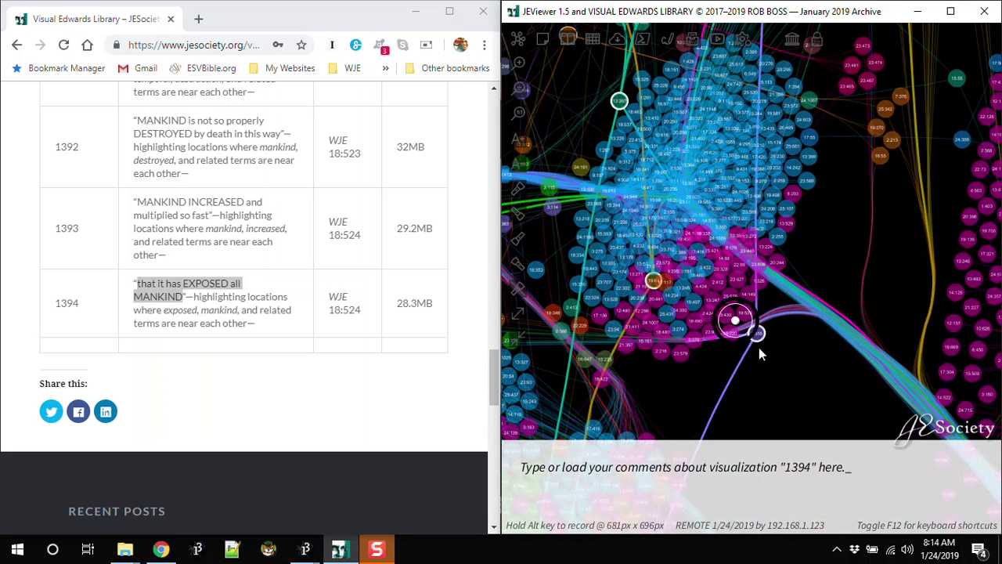
click(760, 348)
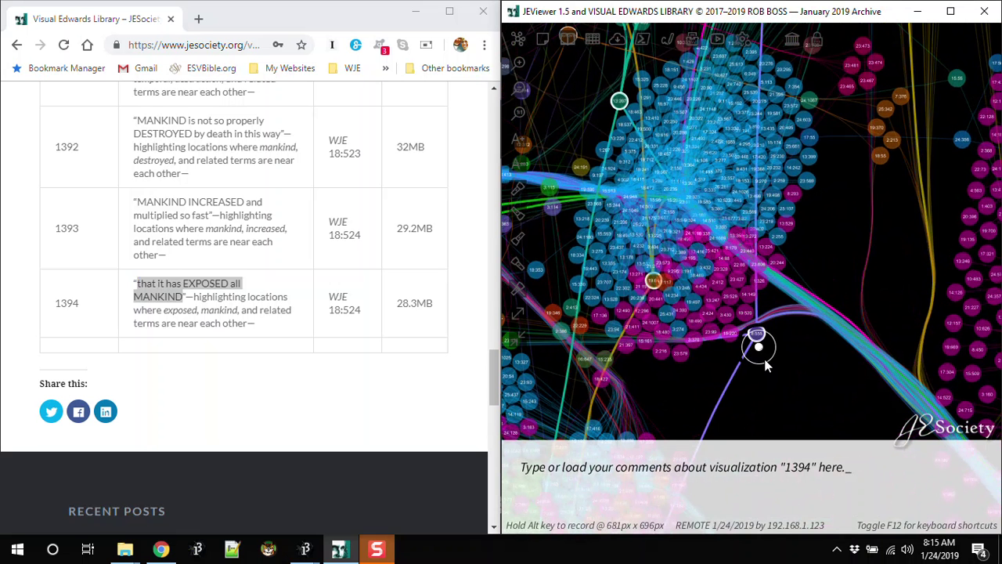
double_click(759, 352)
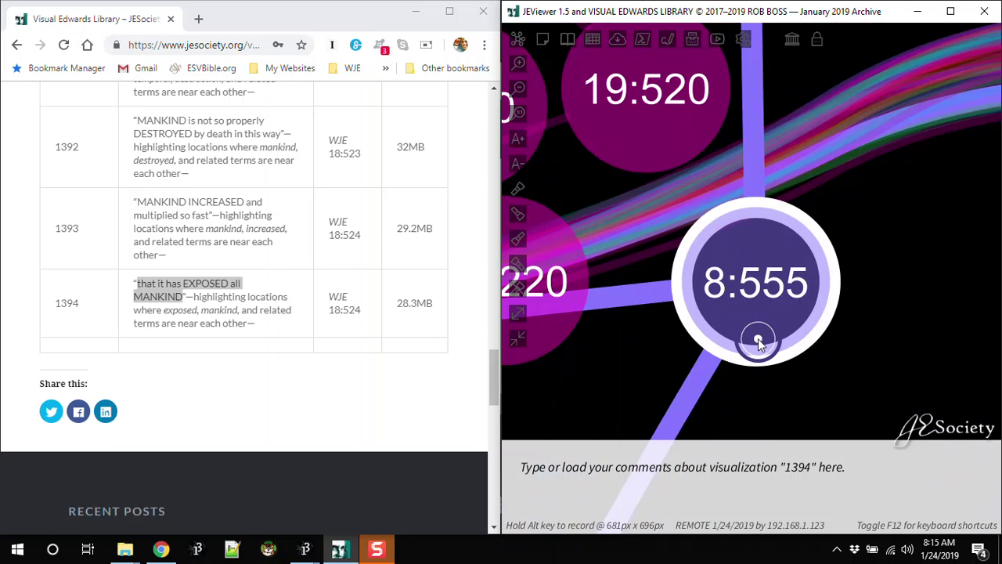
Trace the links from node 8:555 back up through the network and inspect the "exposed" node closely.
scroll(758, 341, down, 3)
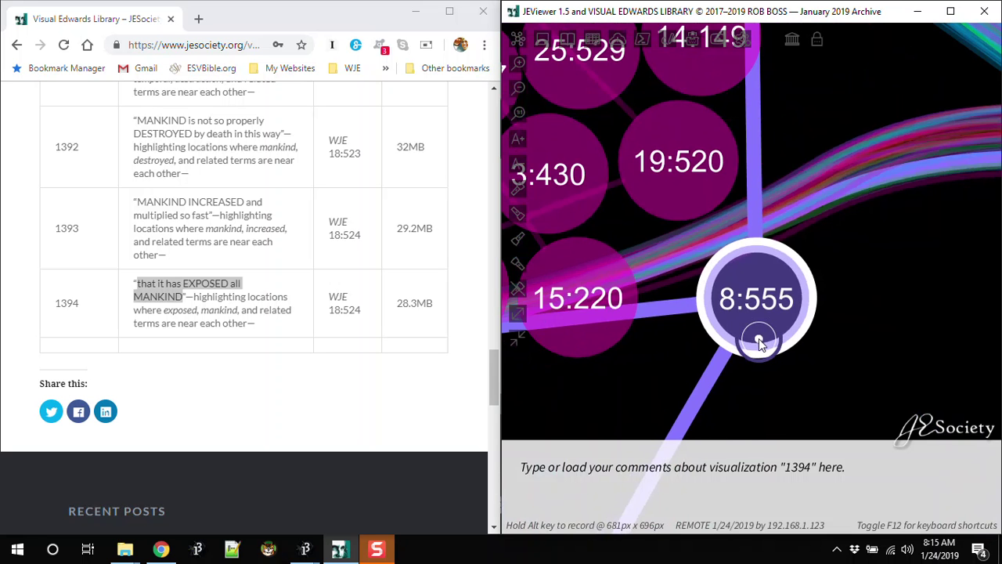
scroll(759, 342, down, 3)
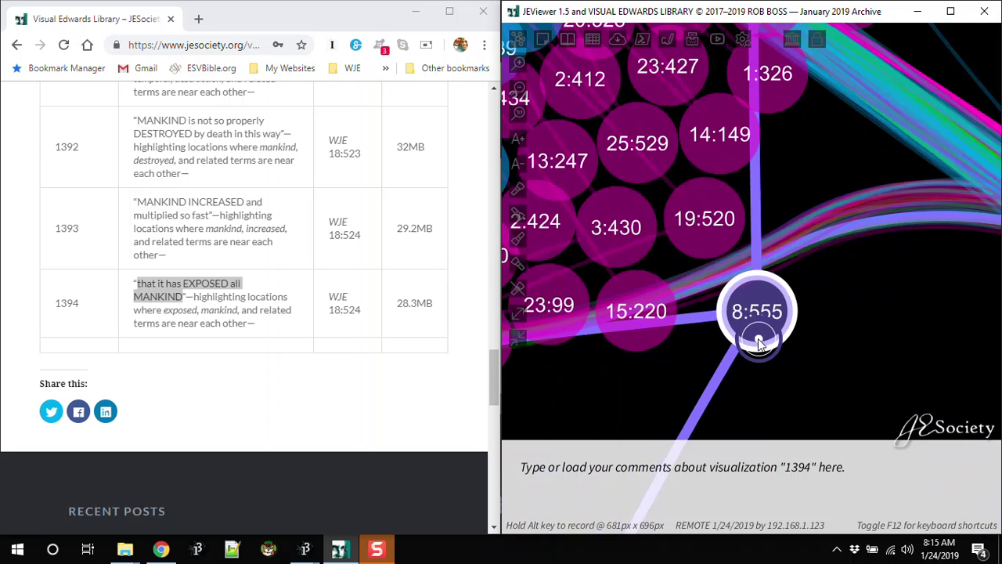
scroll(759, 342, down, 2)
scroll(759, 342, down, 3)
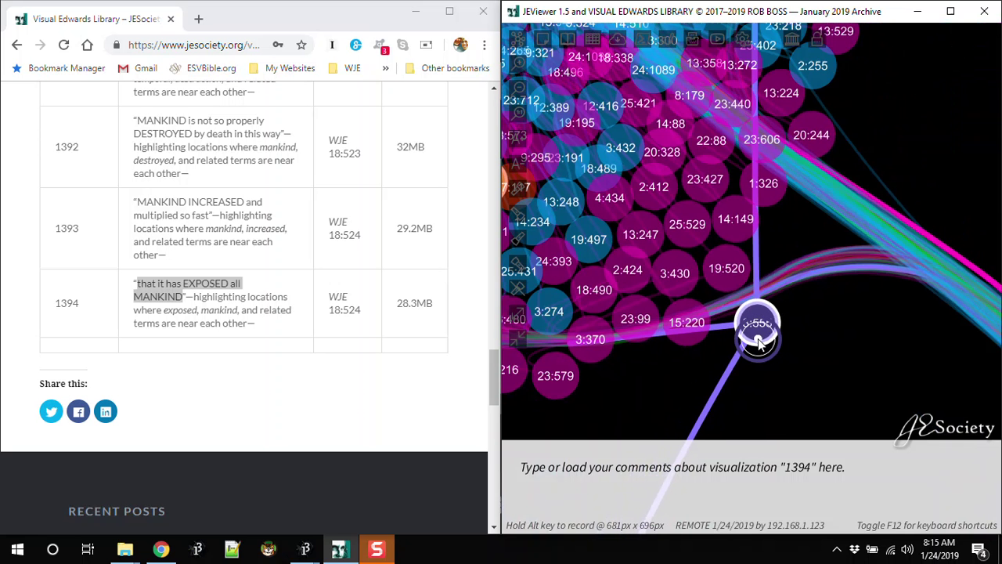
scroll(759, 342, down, 5)
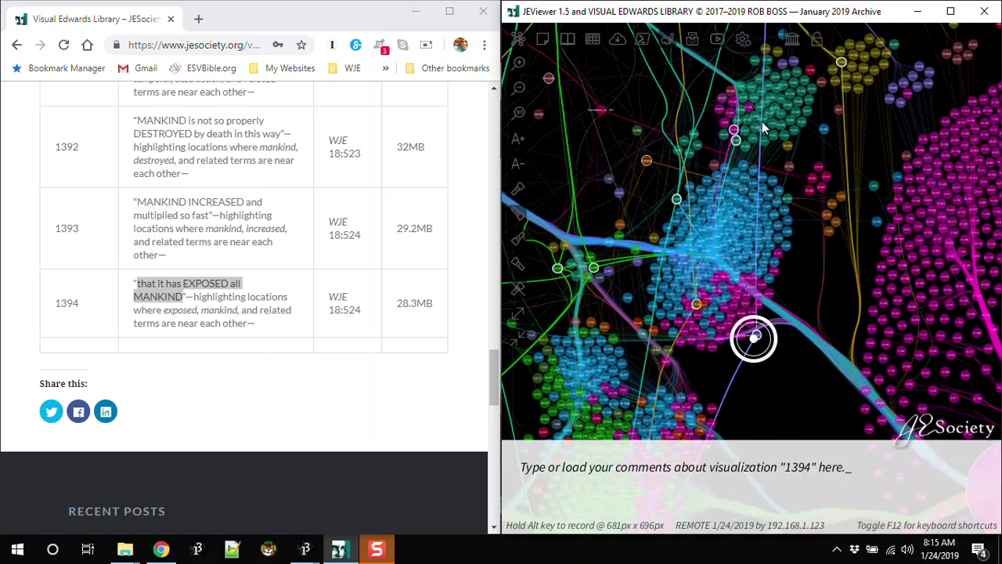
scroll(732, 389, up, 5)
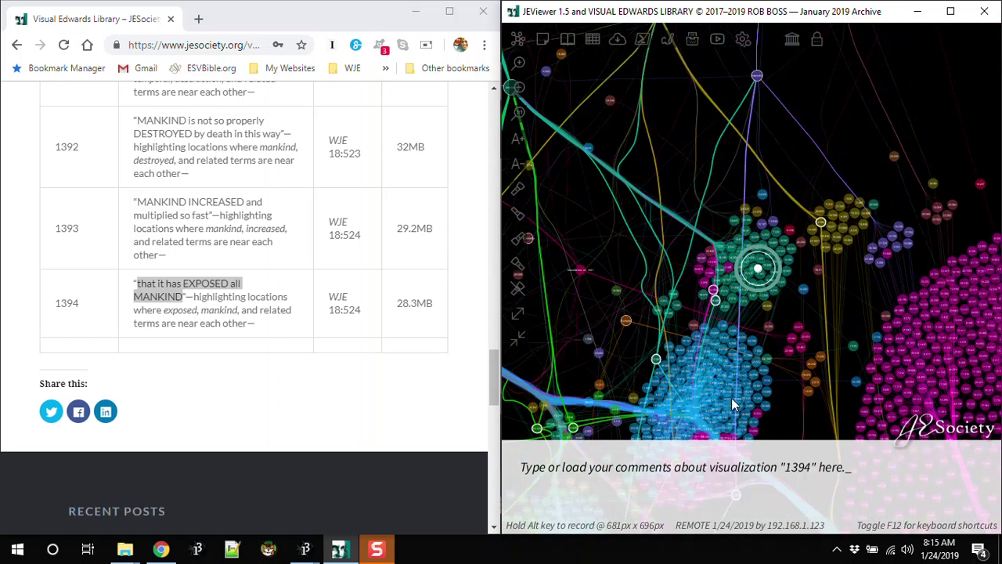
drag(768, 247, 906, 123)
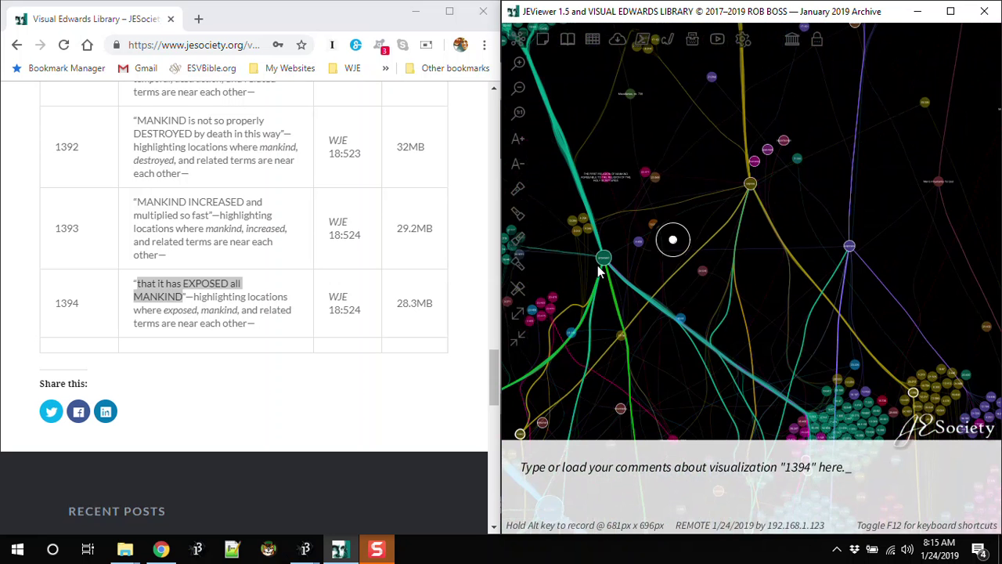
scroll(599, 265, up, 3)
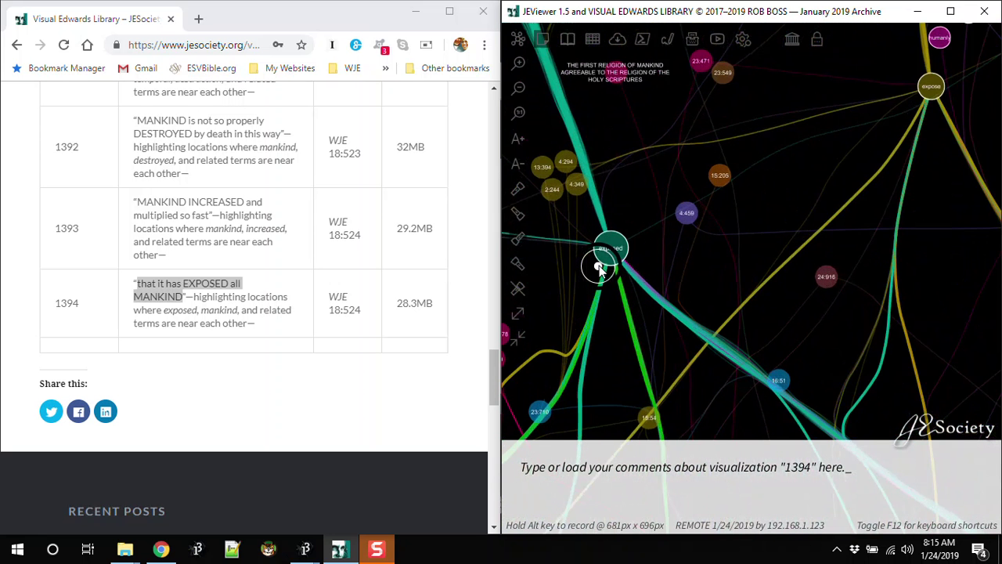
scroll(599, 267, up, 3)
scroll(600, 266, up, 5)
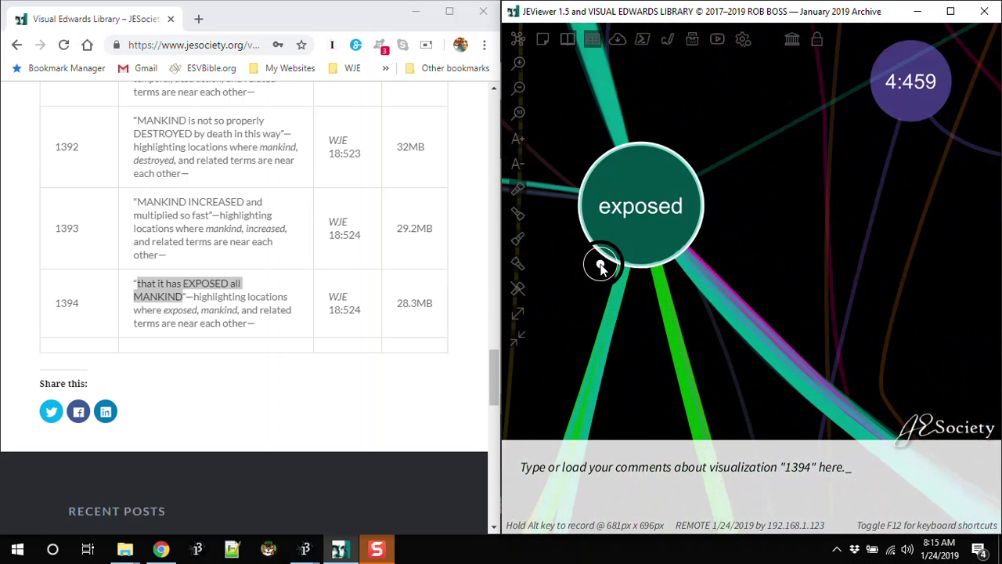
scroll(600, 266, down, 4)
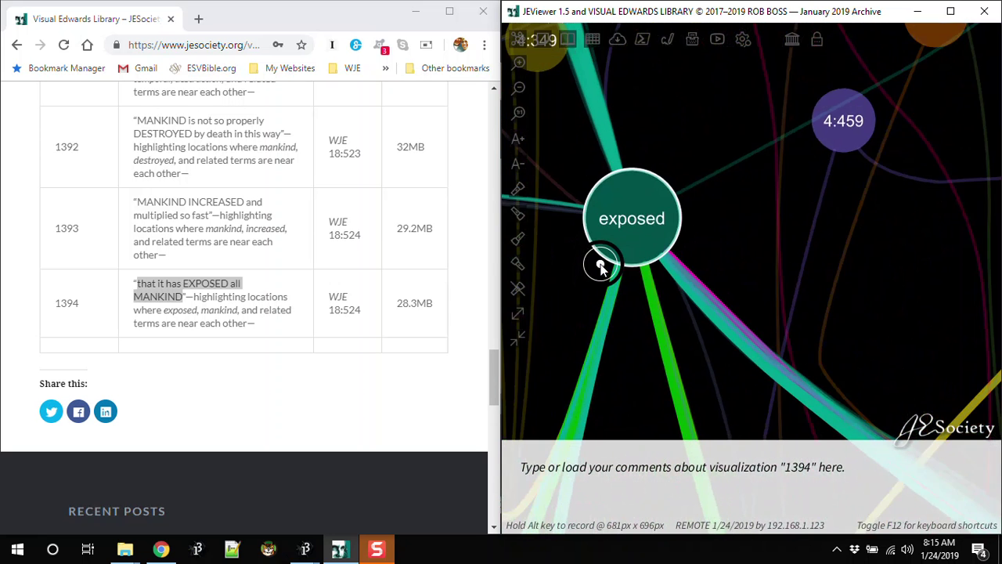
scroll(603, 271, down, 3)
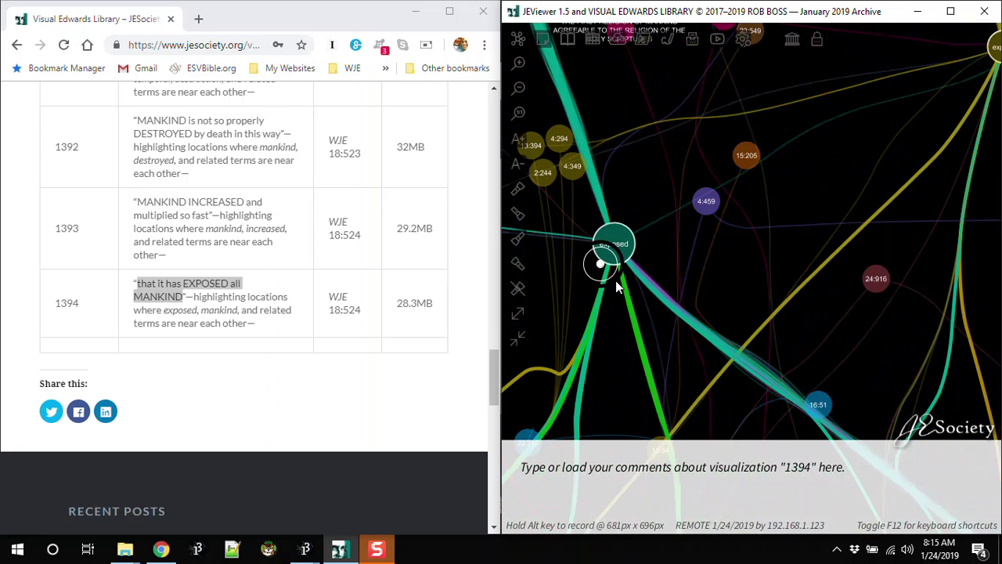
Follow the green links from the "exposed" node across the network to the "mankind" node.
drag(972, 127, 976, 107)
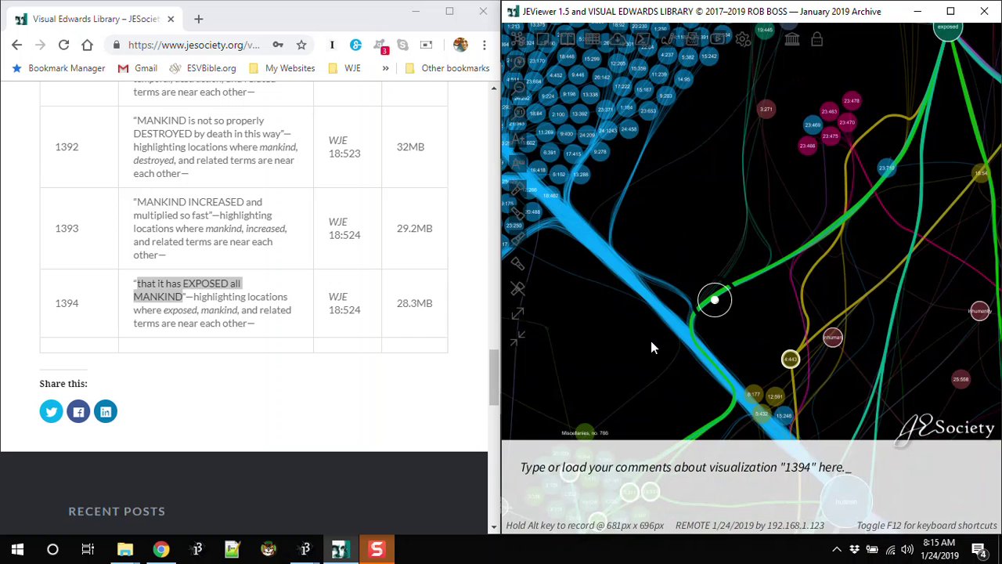
drag(821, 181, 866, 105)
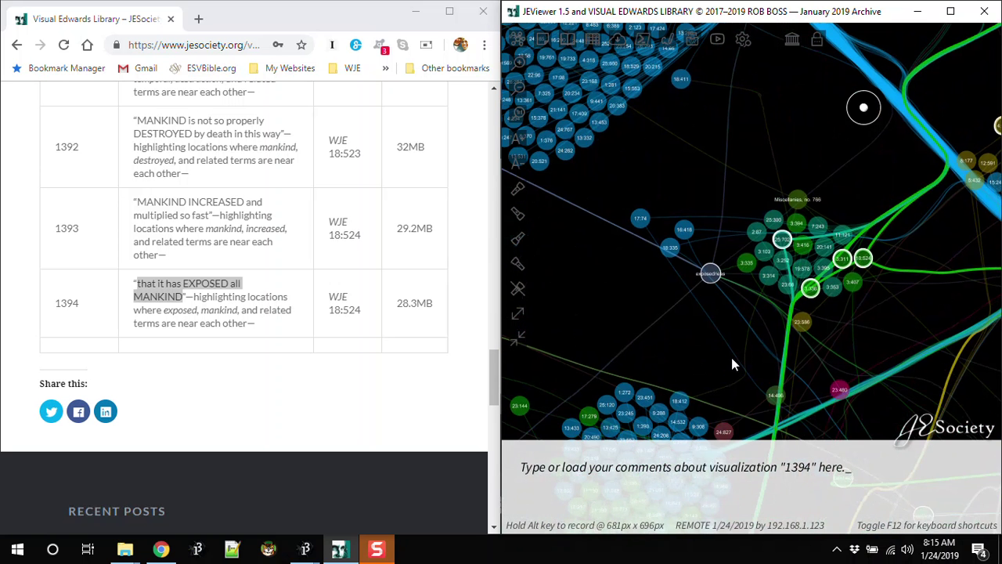
drag(757, 319, 877, 62)
drag(809, 361, 730, 184)
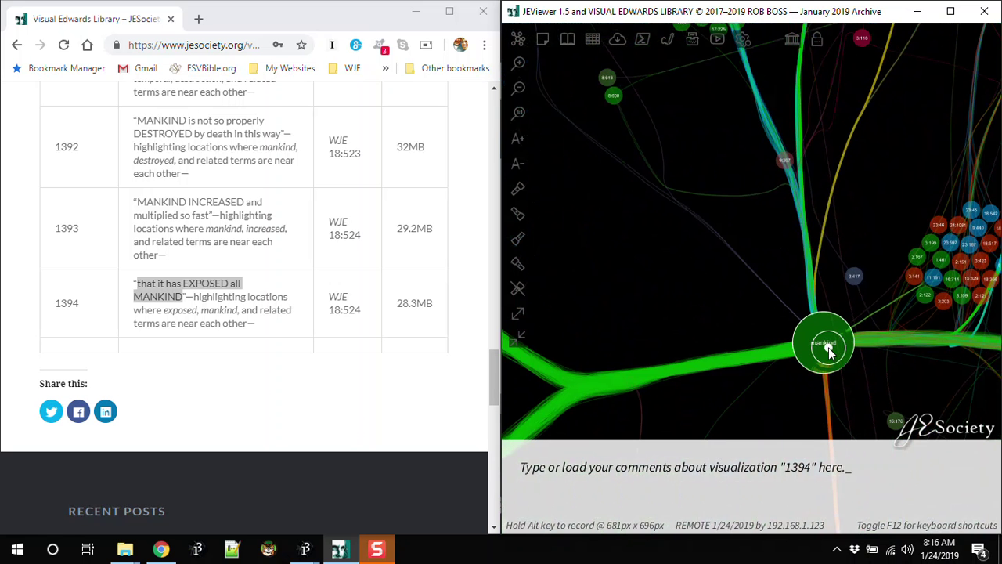
scroll(830, 351, up, 3)
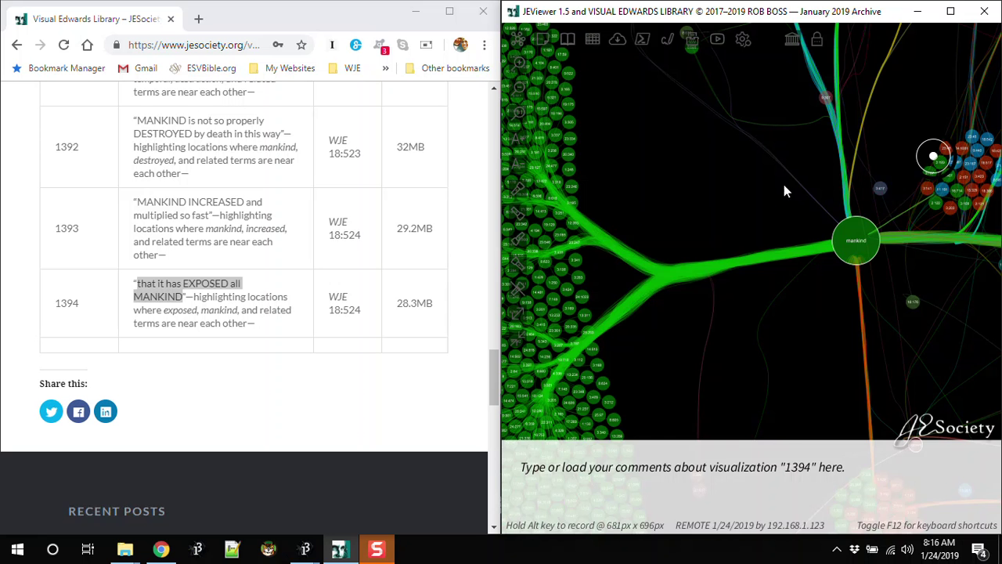
Examine the white-ringed green node 23:154 below the "human" node up close.
drag(933, 156, 573, 252)
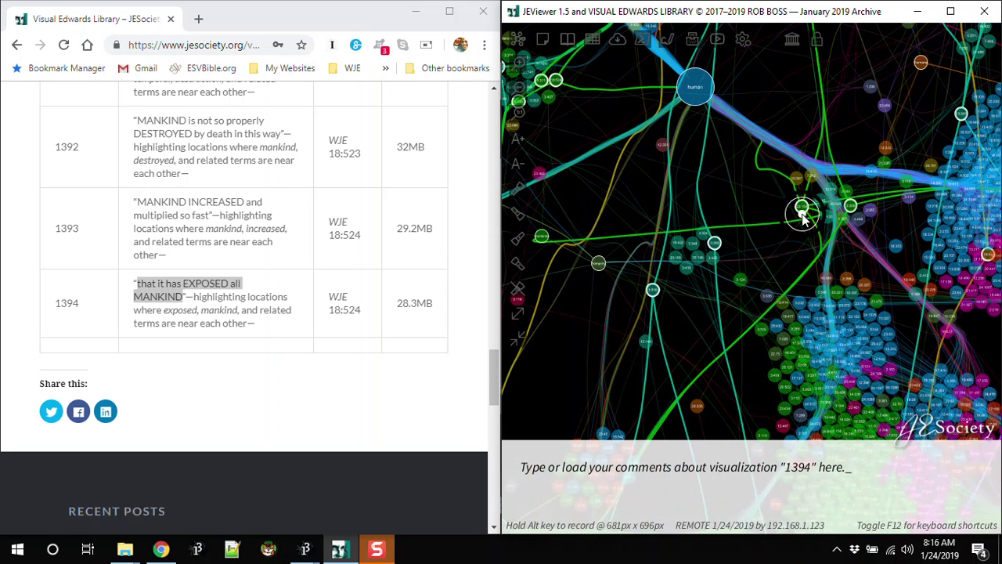
scroll(802, 218, up, 2)
scroll(802, 217, up, 2)
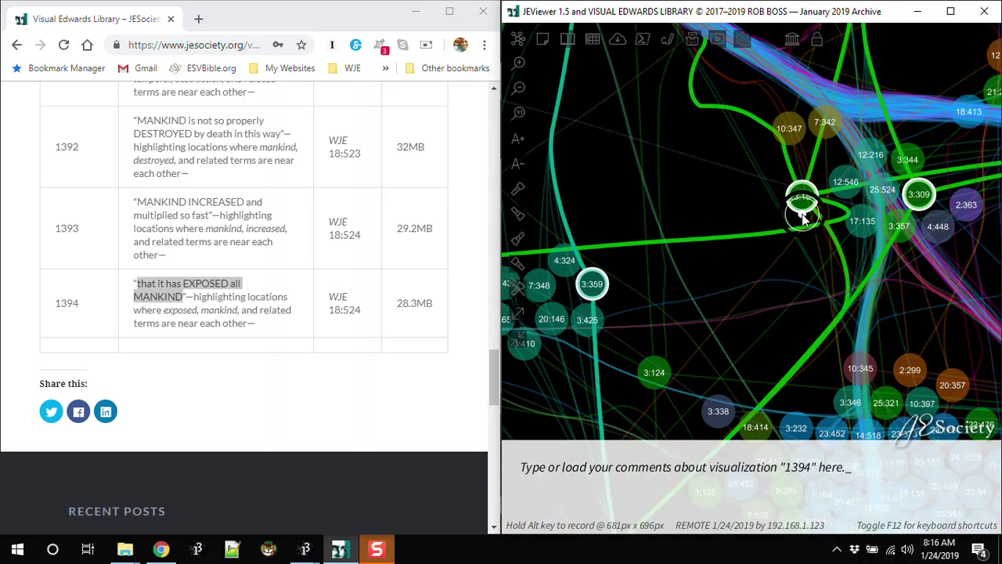
scroll(802, 218, up, 3)
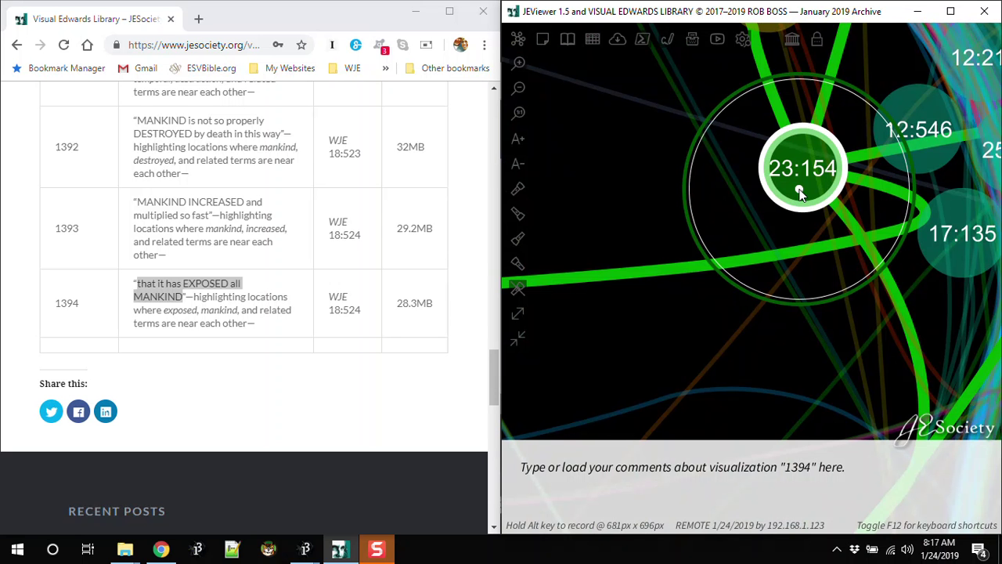
Search WJE Online for the term "exposed" from the viewer's comment text.
click(716, 473)
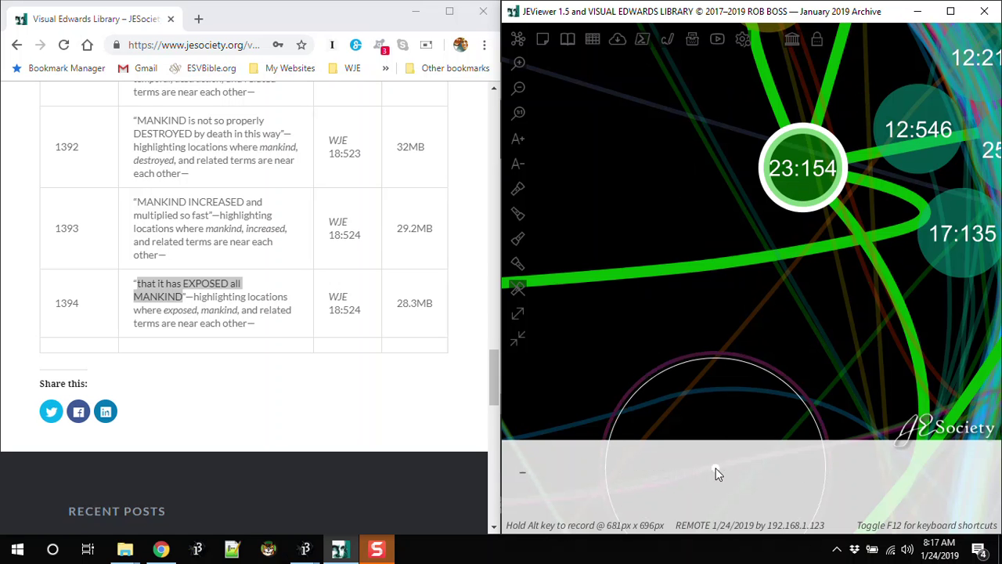
text(exposed)
click(744, 43)
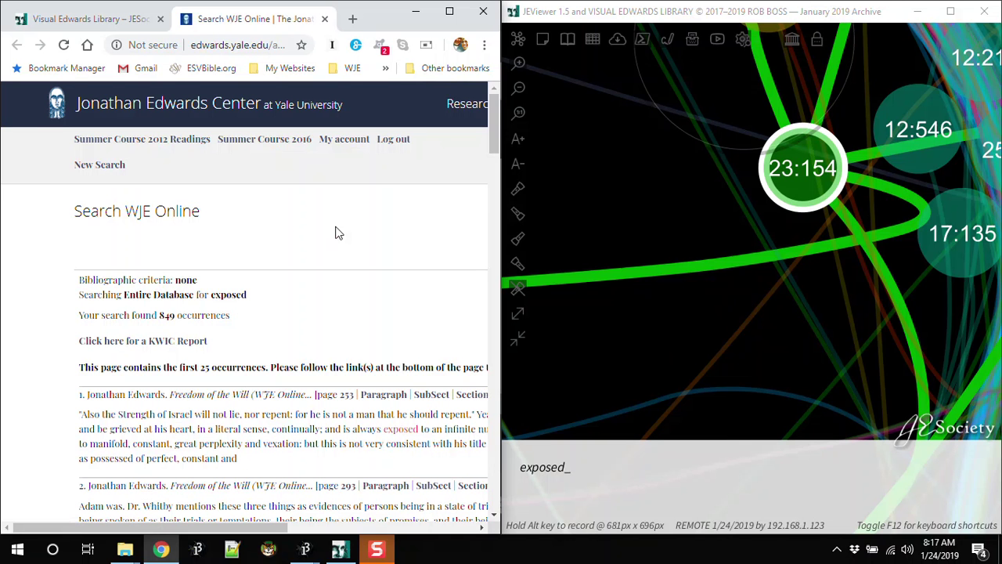
Open the KWIC report for "exposed" and go to the third batch of 100 occurrences.
click(183, 345)
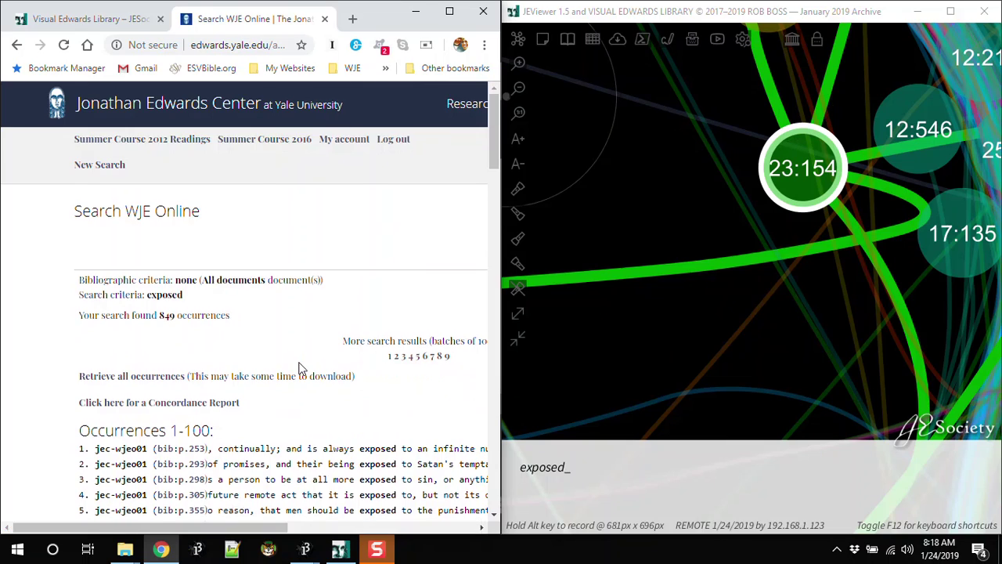
scroll(301, 372, down, 9)
scroll(302, 372, down, 15)
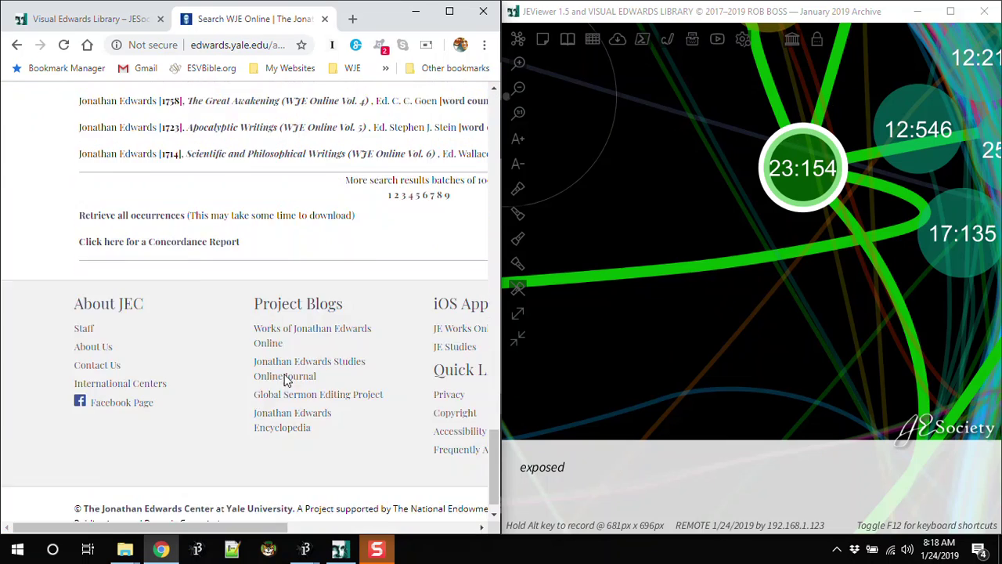
scroll(283, 267, up, 4)
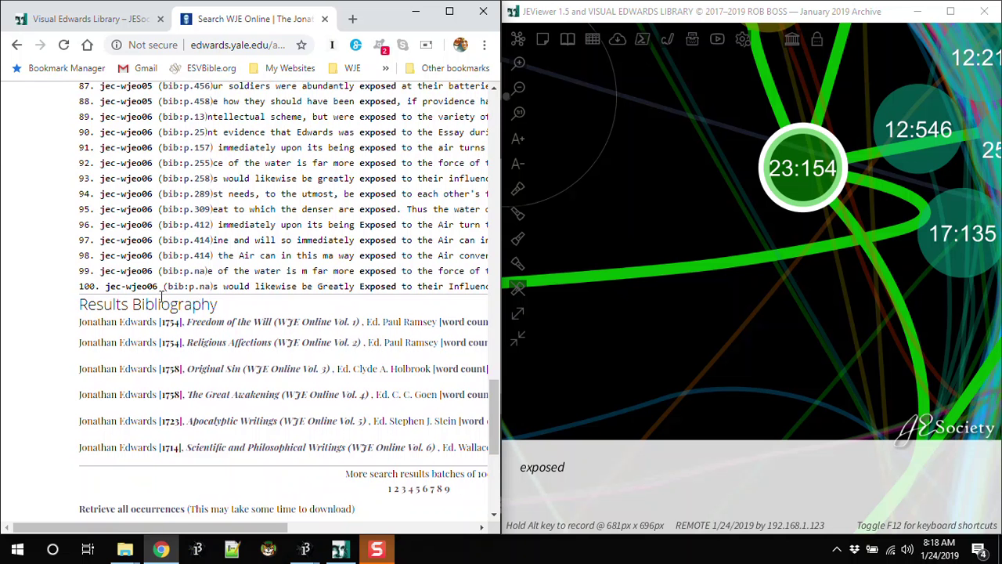
click(404, 489)
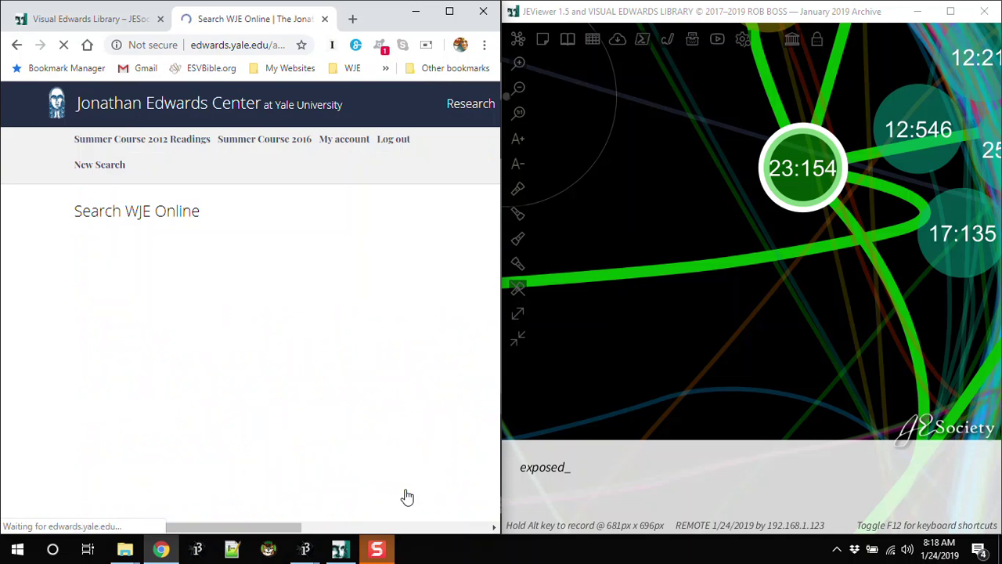
Open the volume 23, page 154 occurrence and bring the full line containing "exposed" in entry 1220 into view.
scroll(398, 400, down, 7)
scroll(399, 398, down, 10)
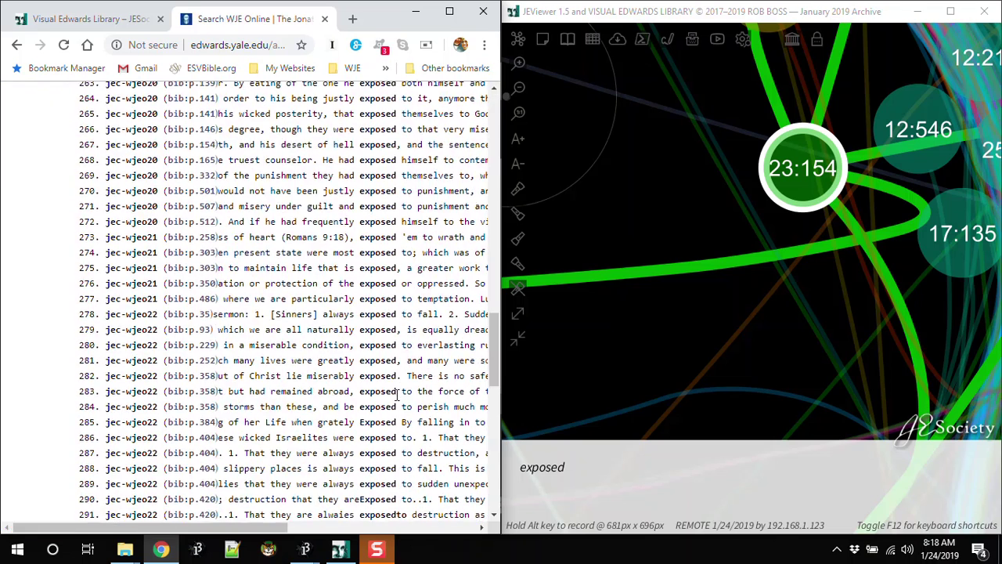
scroll(400, 398, down, 3)
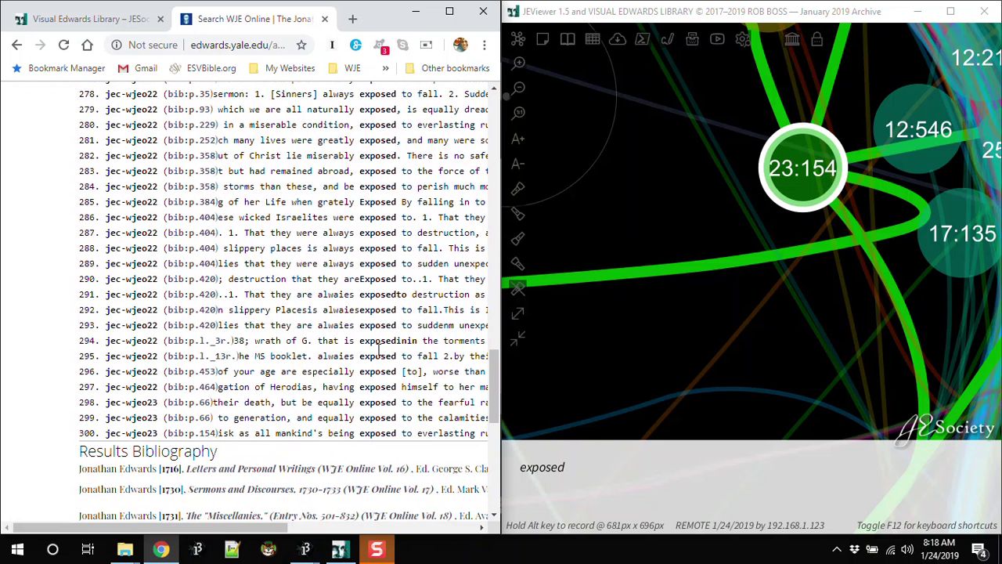
click(207, 435)
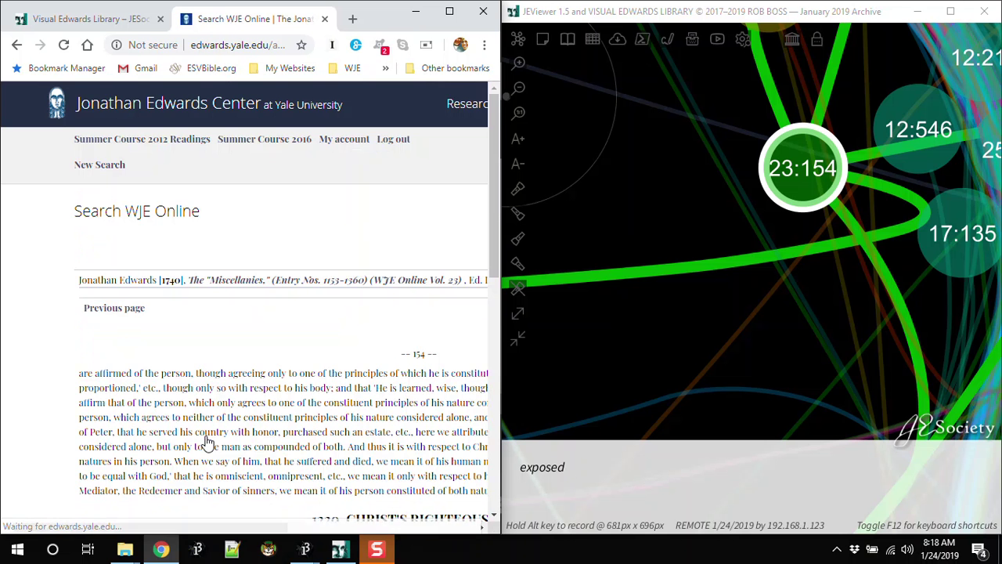
scroll(244, 360, down, 1)
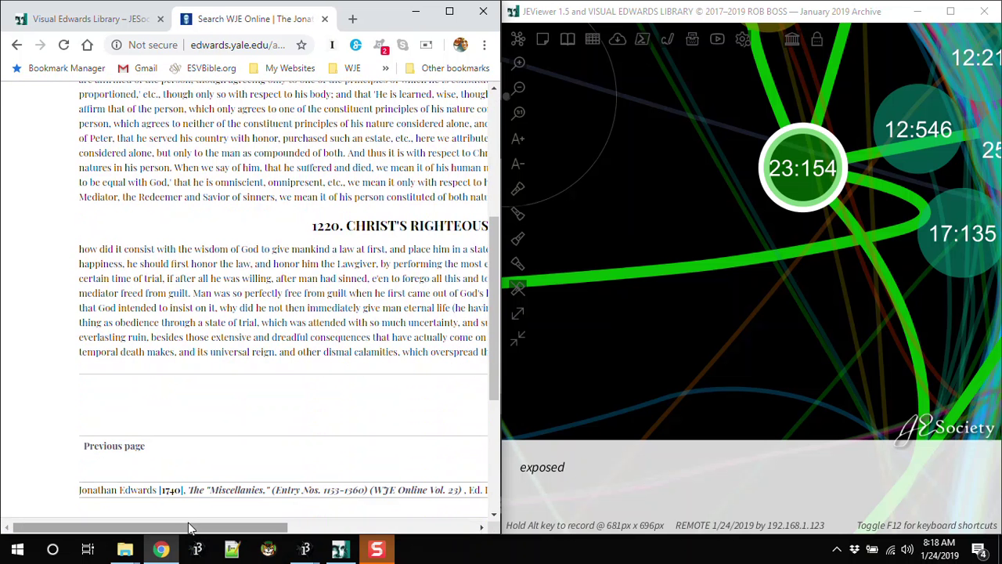
drag(188, 531, 348, 512)
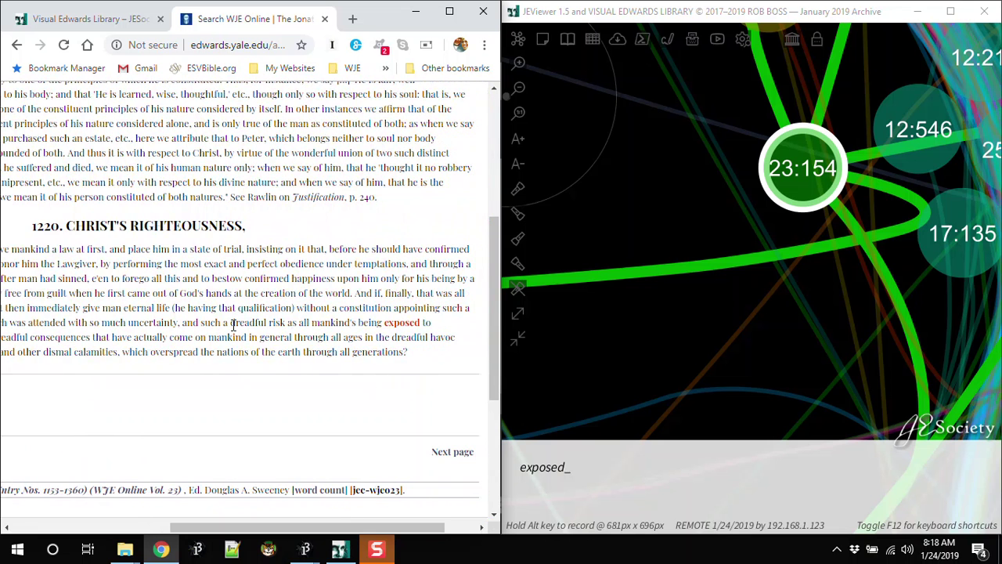
Replace the viewer's comment with the passage "dreadful risk as all mankind's being exposed to everlasting ruin, besides those extensive and dreadful consequences".
drag(234, 325, 91, 336)
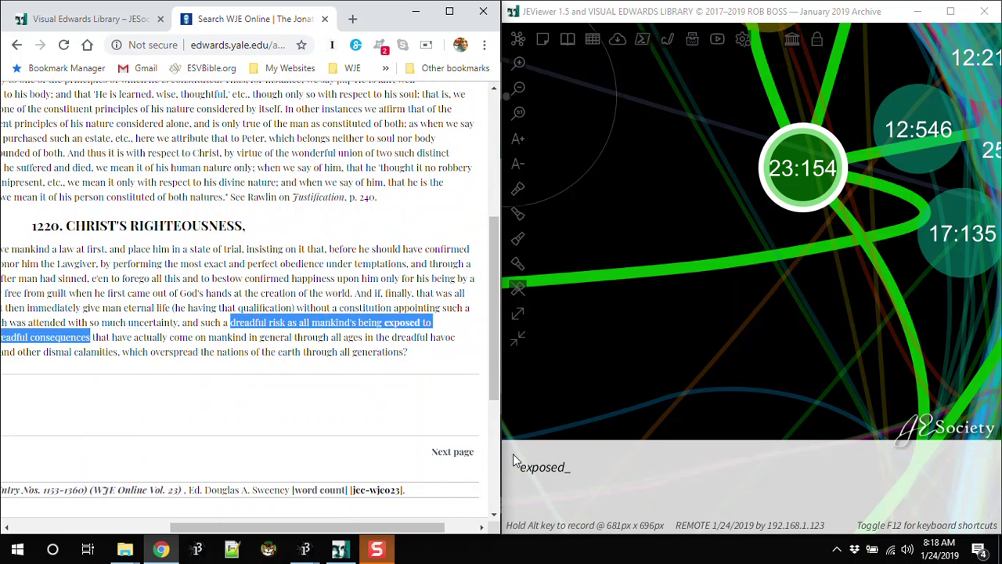
click(583, 473)
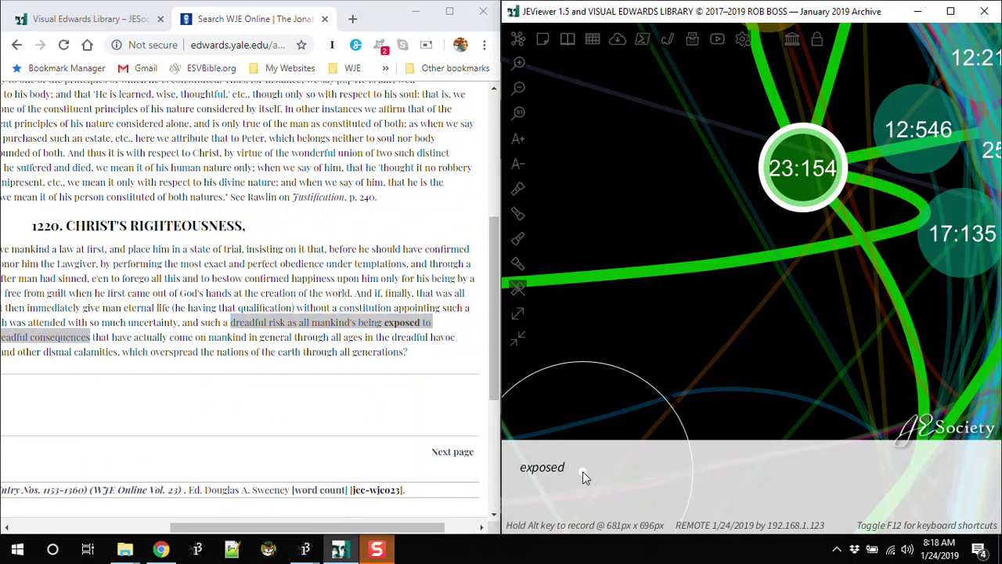
key(BackSpace)
key(BackSpace)
key(BackSpace)
key(BackSpace)
key(BackSpace)
key(BackSpace)
key(BackSpace)
drag(345, 322, 577, 475)
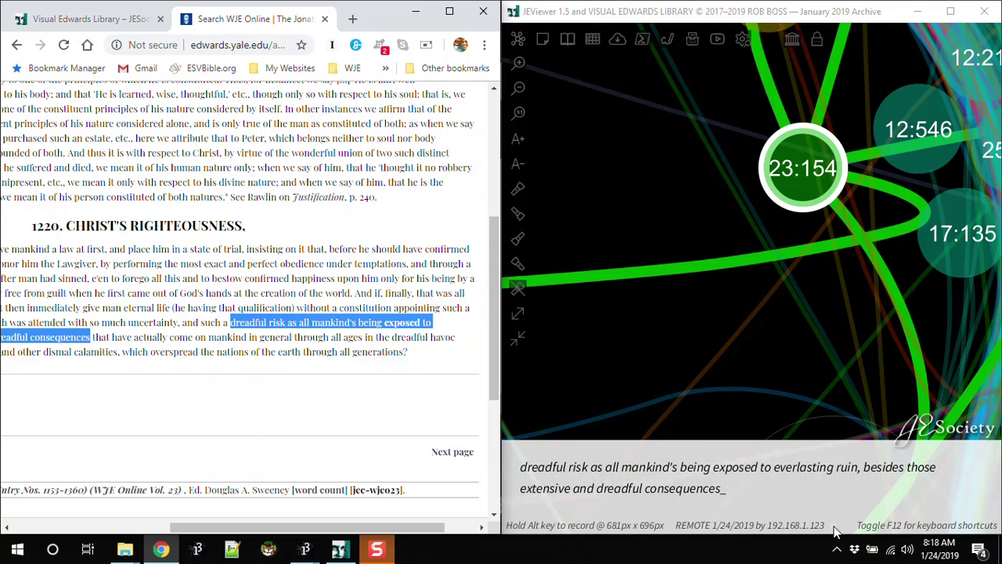
Append the source reference "--Misc 1220" to the quotation in the viewer's comment.
key(Page_Down)
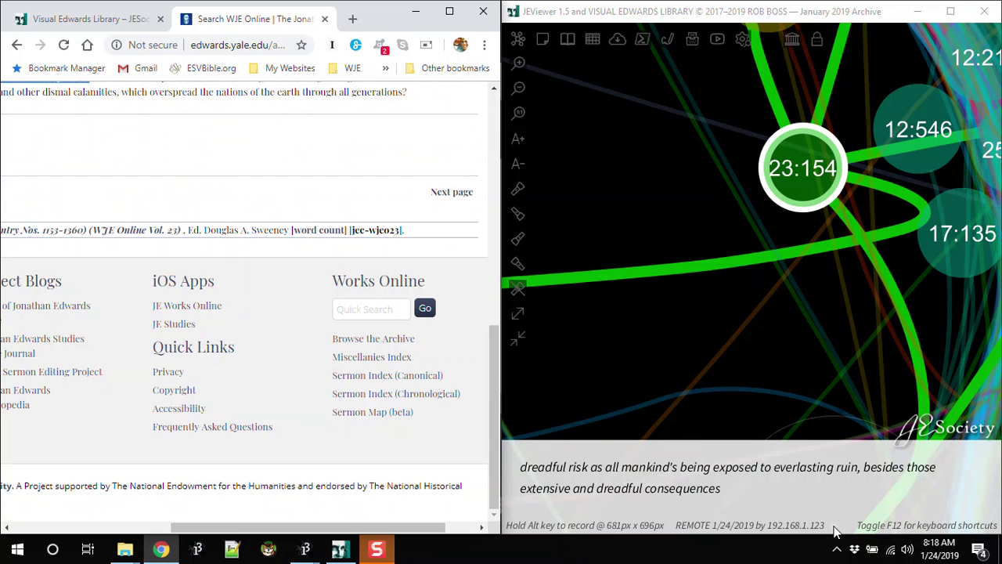
click(741, 487)
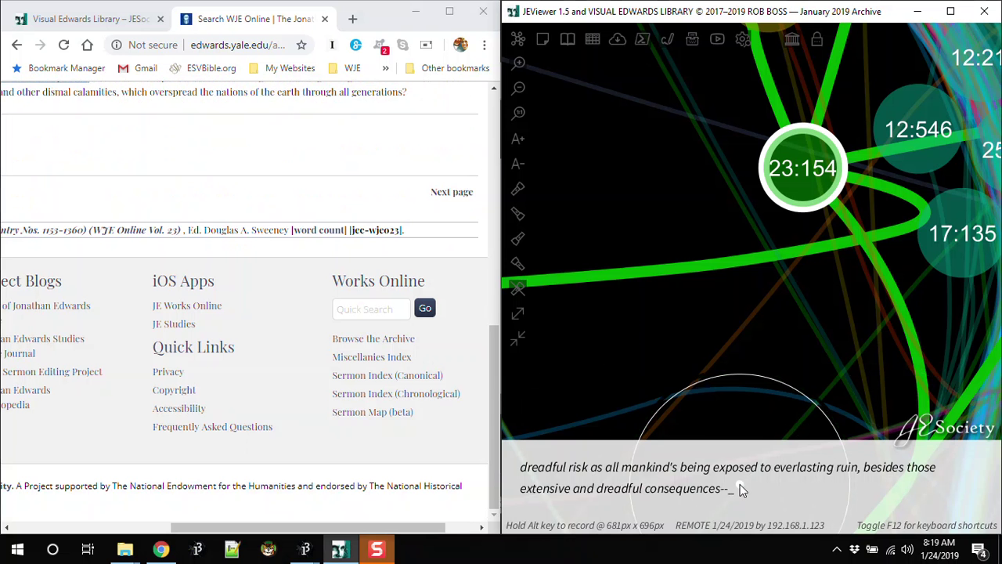
text(sc)
scroll(262, 392, up, 5)
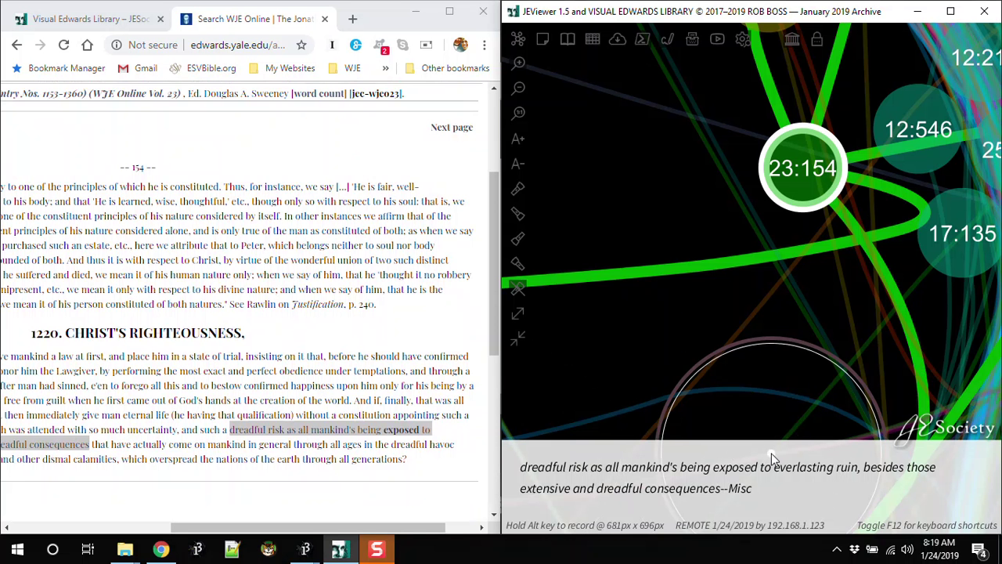
text(1220)
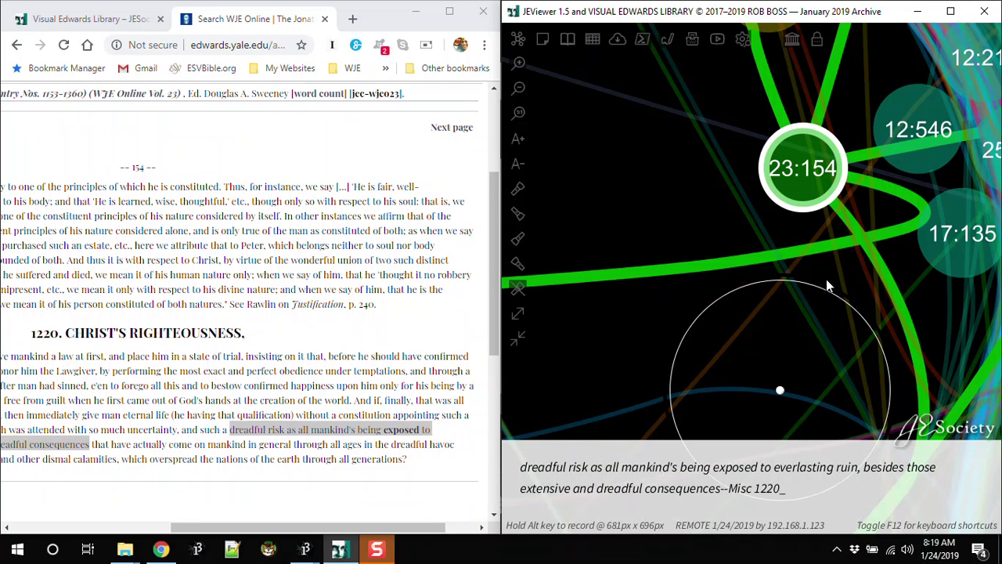
View node 23:154 within its surrounding network of linked nodes.
scroll(829, 171, down, 5)
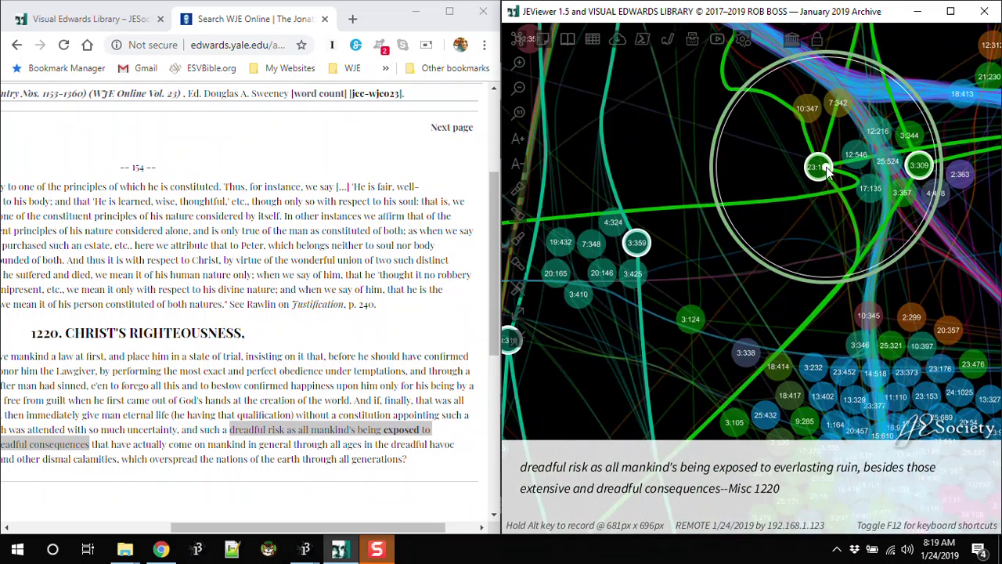
scroll(827, 171, down, 3)
scroll(826, 166, down, 1)
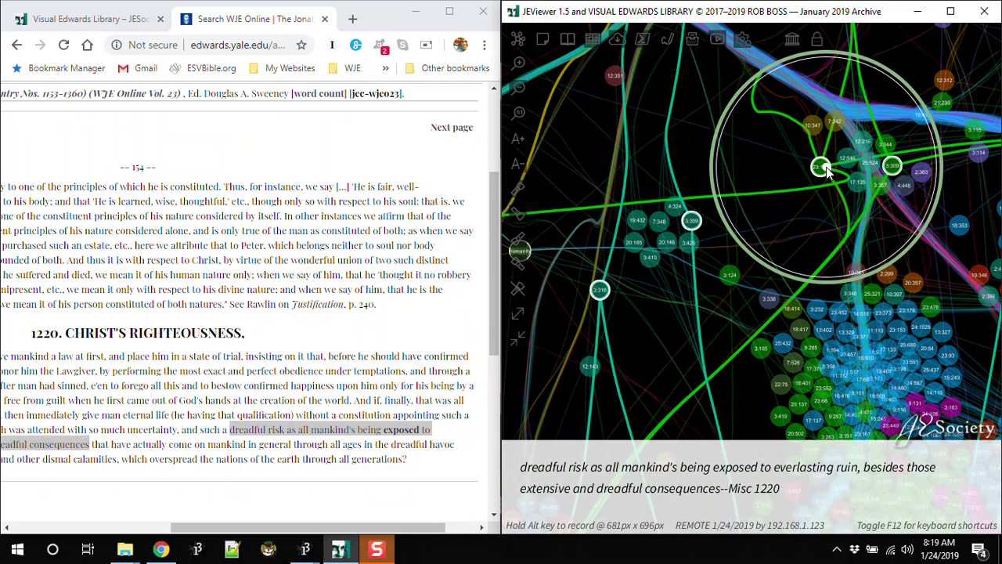